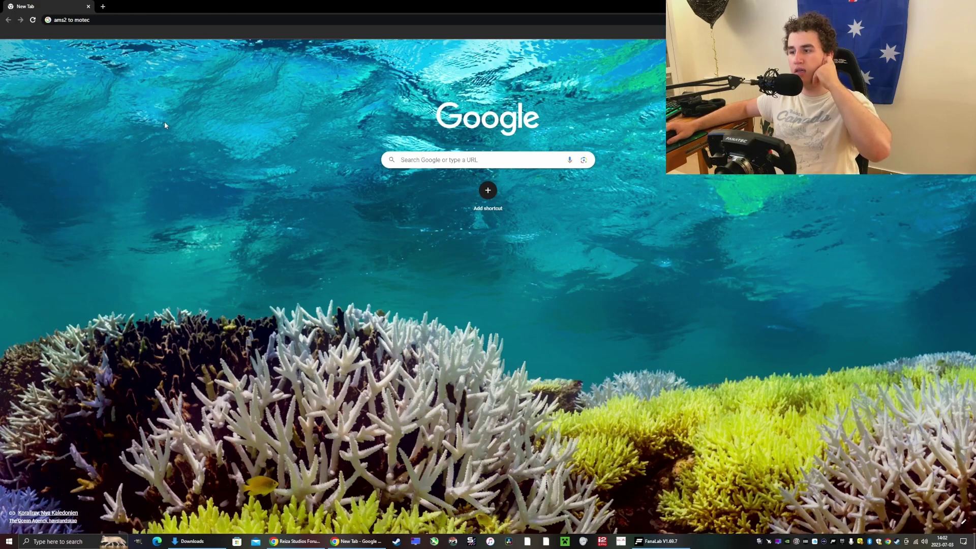
# Search for 'ams2 to motec' and open the sim-to-motec v1.5.3 release page
pyautogui.click(124, 22)
pyautogui.click(132, 20)
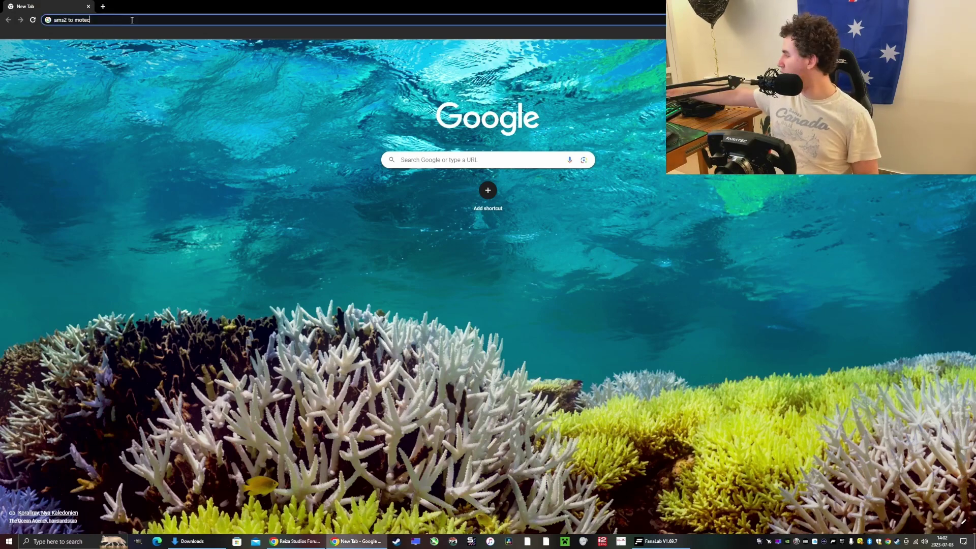
pyautogui.press('Return')
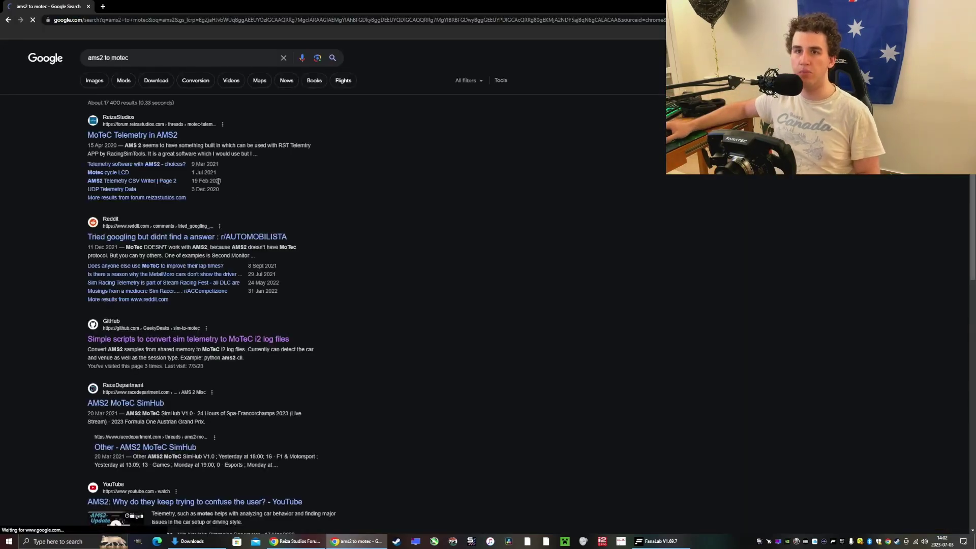
pyautogui.scroll(-1, 234, 191)
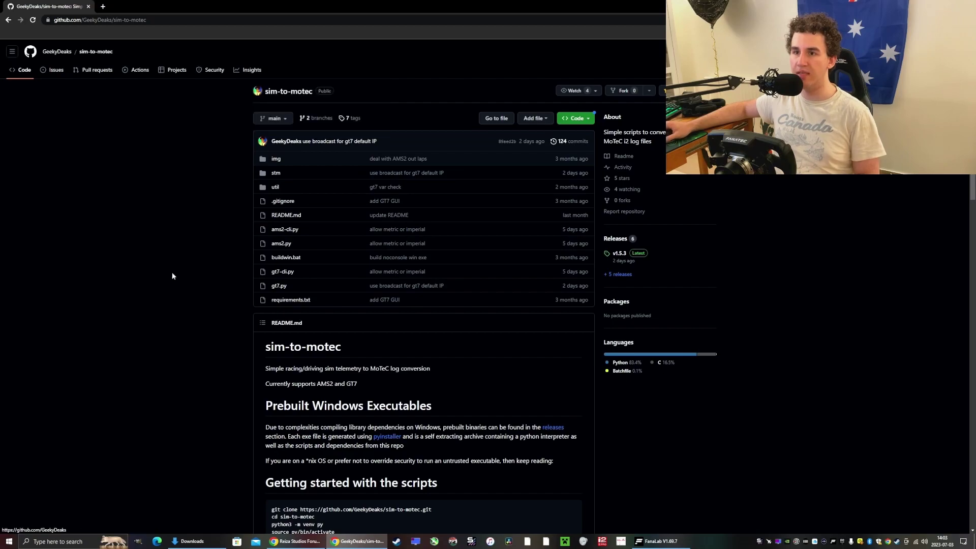
pyautogui.scroll(-2, 170, 281)
pyautogui.scroll(-1, 170, 281)
pyautogui.scroll(3, 170, 280)
pyautogui.scroll(1, 196, 275)
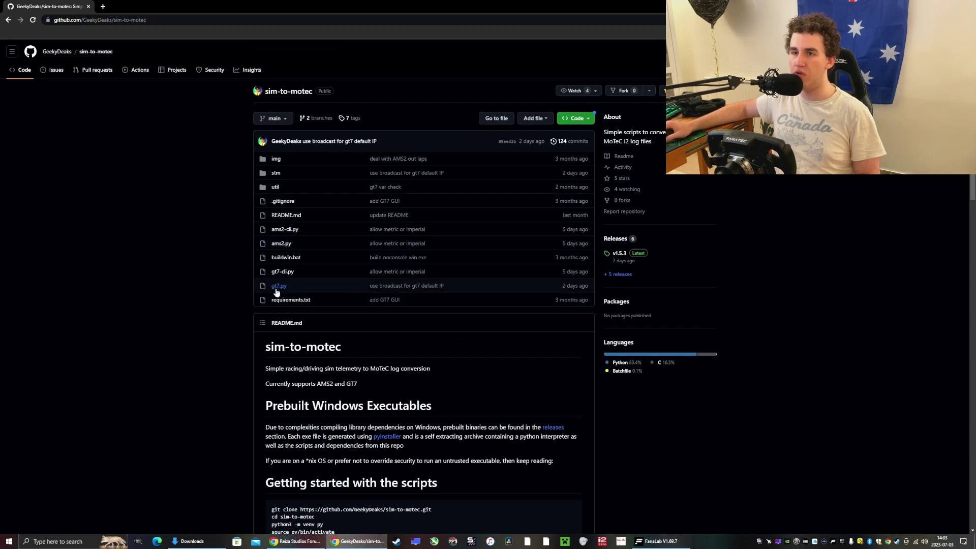
pyautogui.click(617, 255)
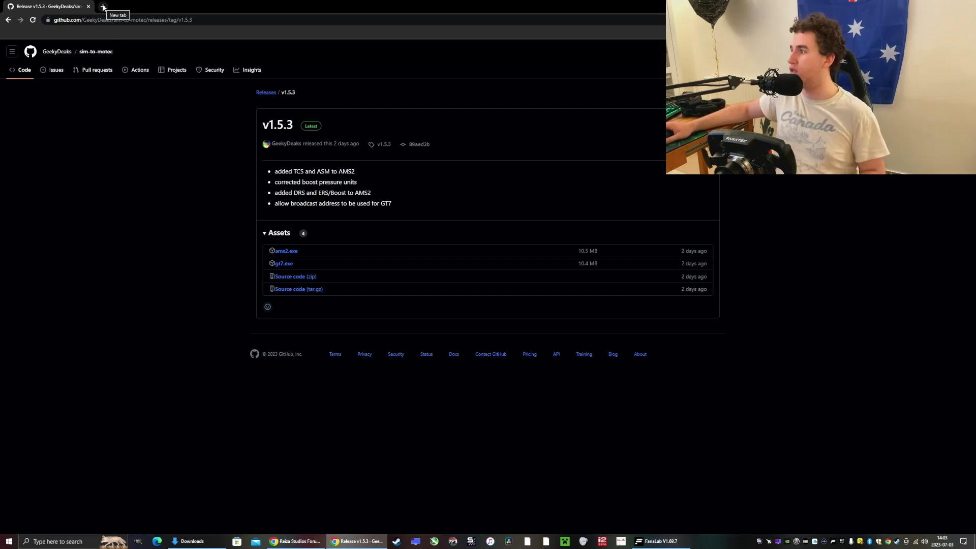
# Search Google for 'motec', open motec.com.au and choose Europe as the region
pyautogui.click(122, 19)
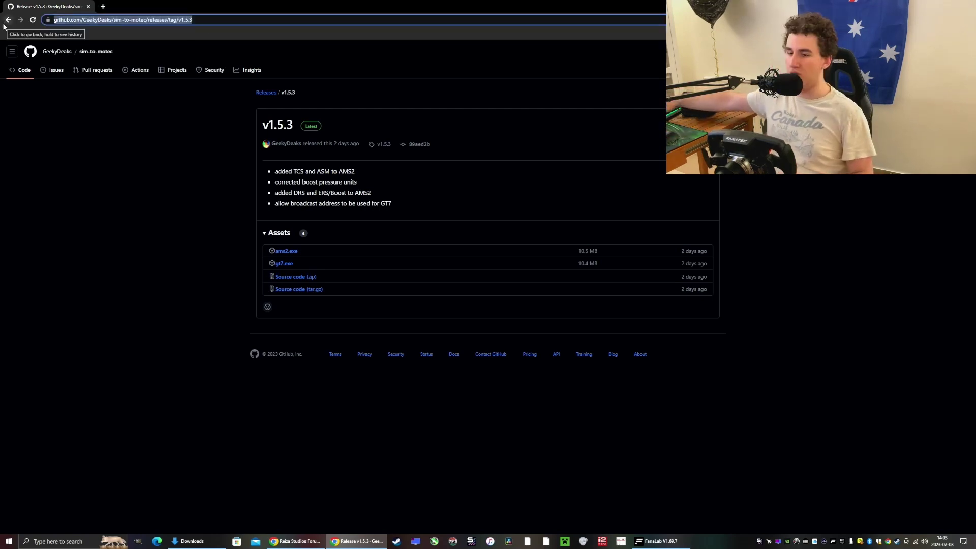
pyautogui.write('motec')
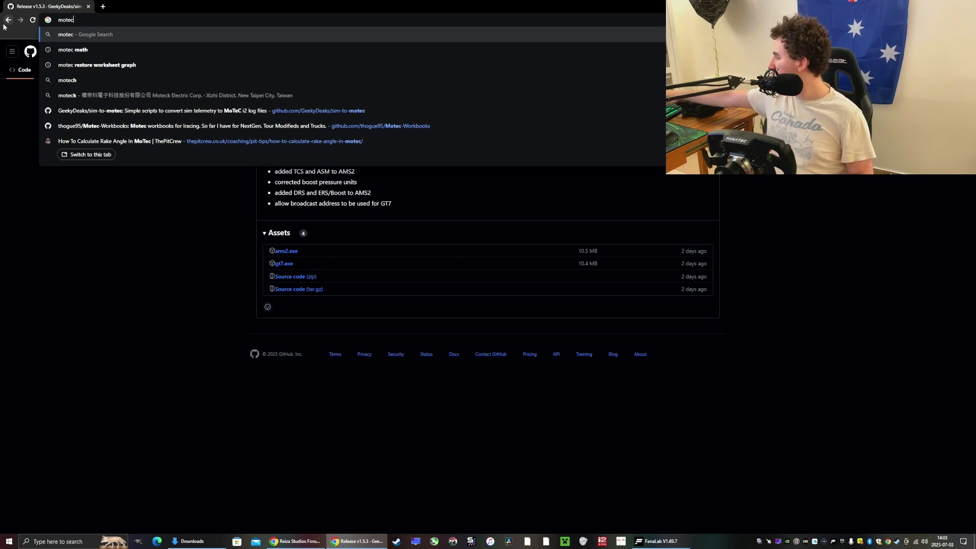
pyautogui.press('Return')
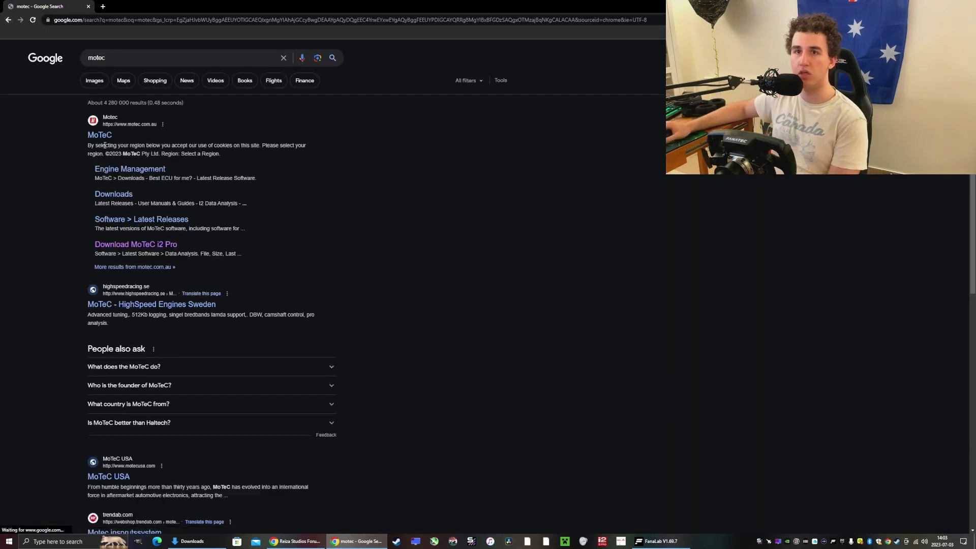
pyautogui.click(101, 135)
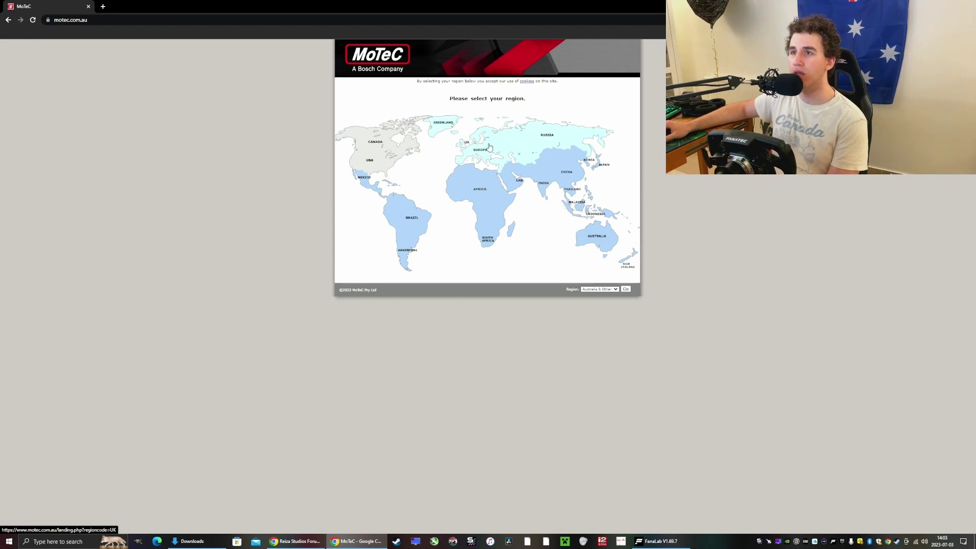
pyautogui.click(478, 151)
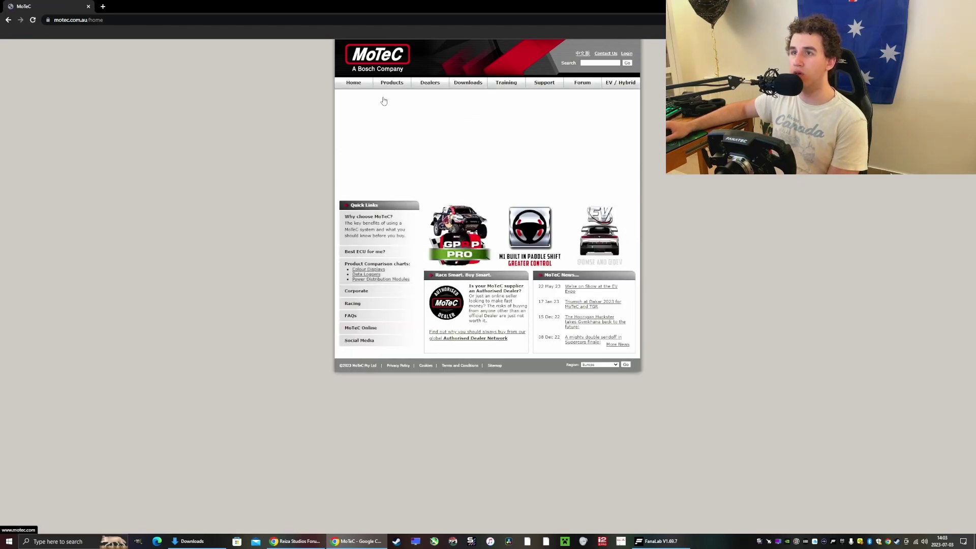
# Open the latest software releases and scroll to the Data Analysis downloads
pyautogui.moveTo(469, 83)
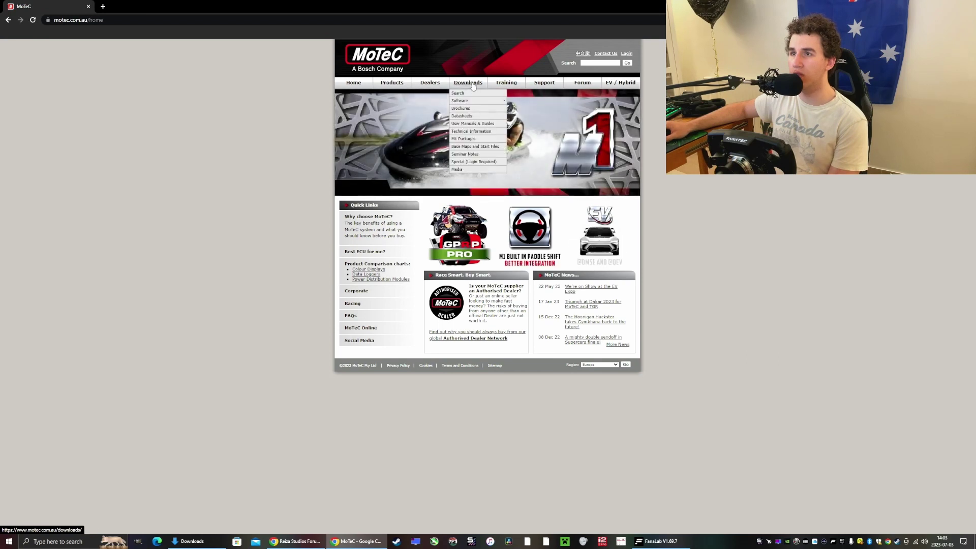
pyautogui.click(475, 104)
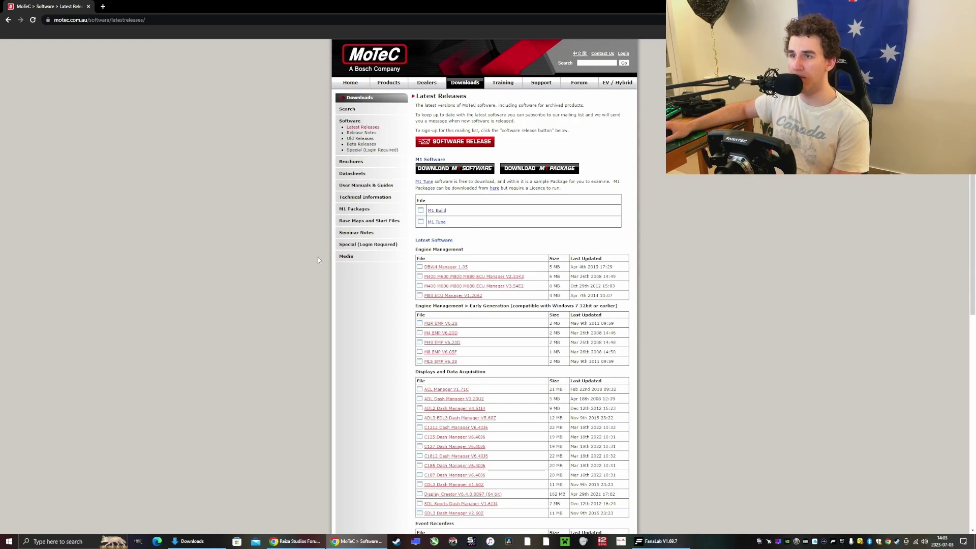
pyautogui.scroll(-3, 319, 257)
pyautogui.scroll(3, 318, 258)
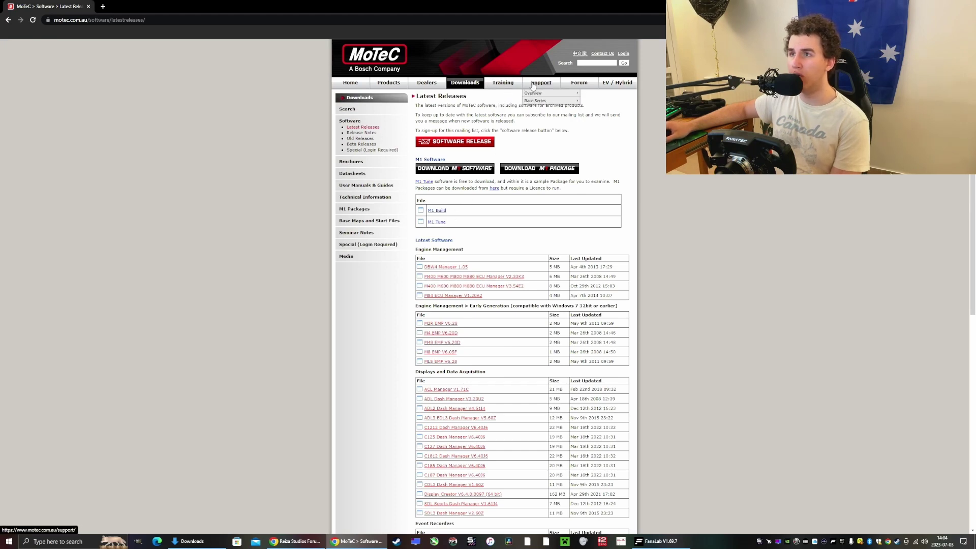
pyautogui.moveTo(447, 85)
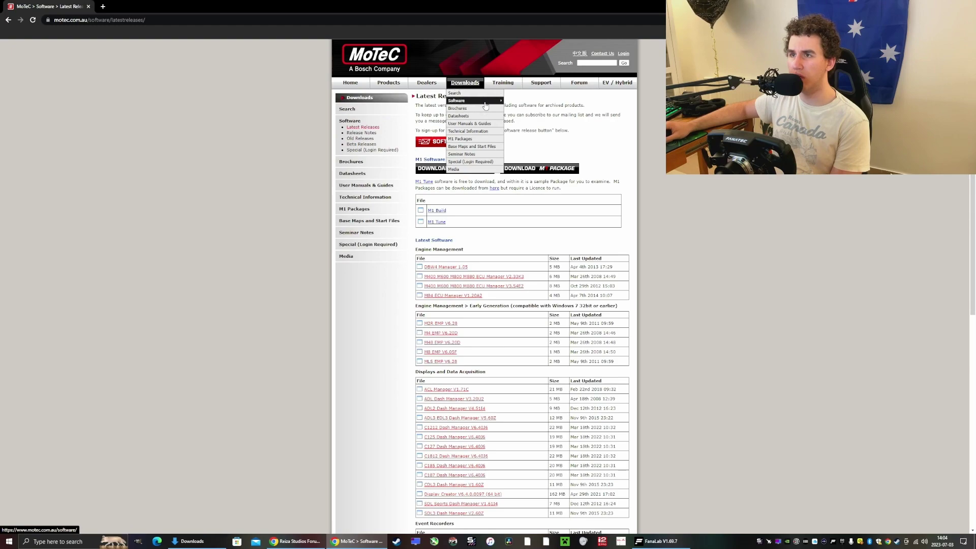
pyautogui.moveTo(486, 105)
pyautogui.scroll(-5, 297, 255)
pyautogui.scroll(-1, 294, 262)
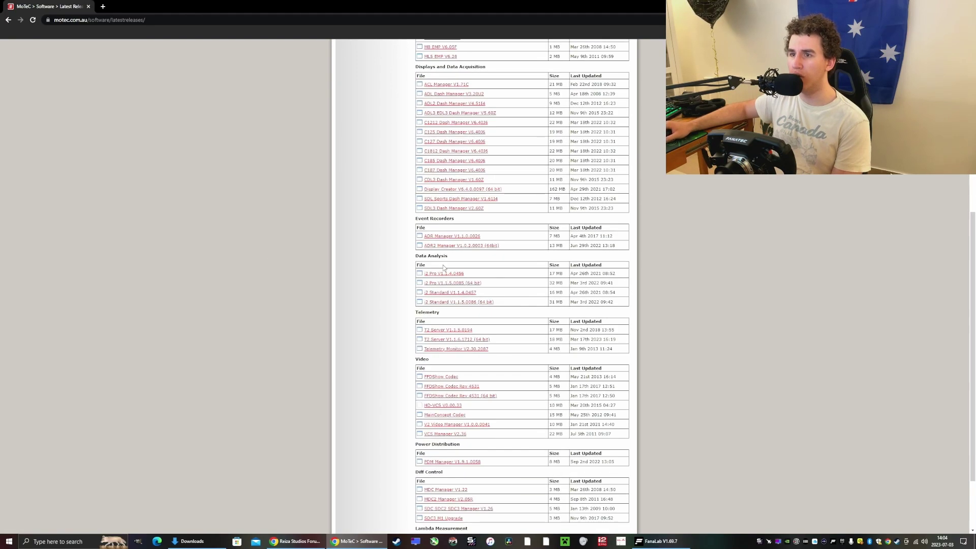
pyautogui.moveTo(438, 256); pyautogui.dragTo(456, 257)
pyautogui.click(312, 245)
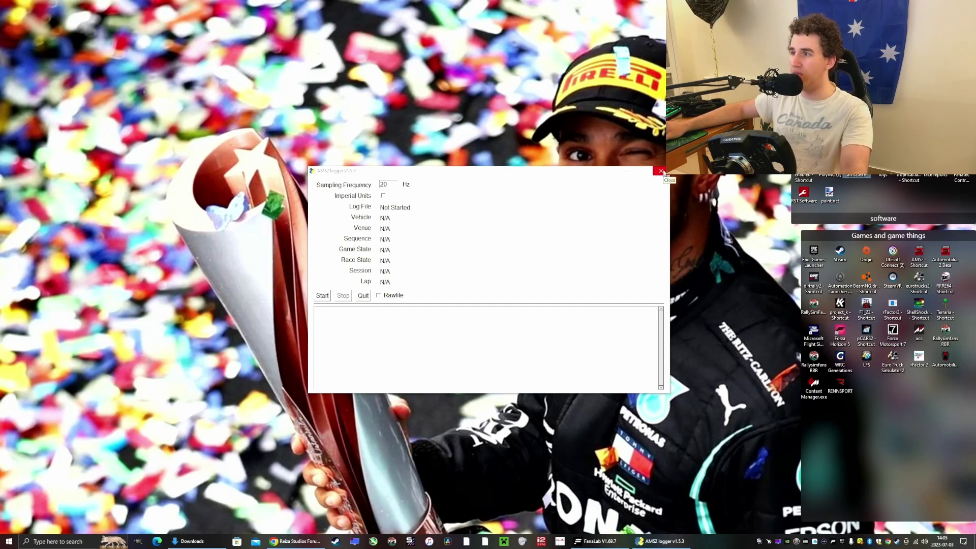
# Close the AMS2 logger and open the desktop logs folder maximized
pyautogui.click(661, 170)
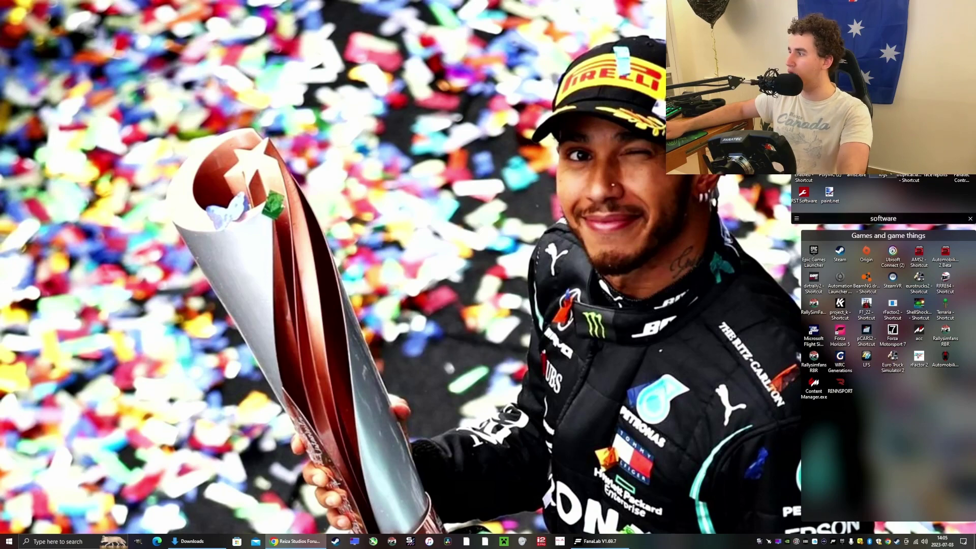
pyautogui.doubleClick(883, 171)
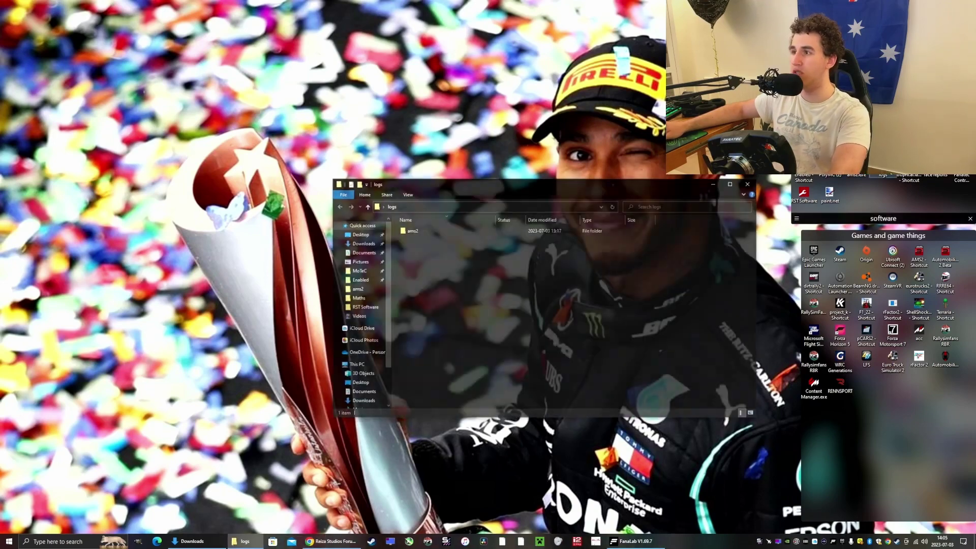
pyautogui.click(733, 181)
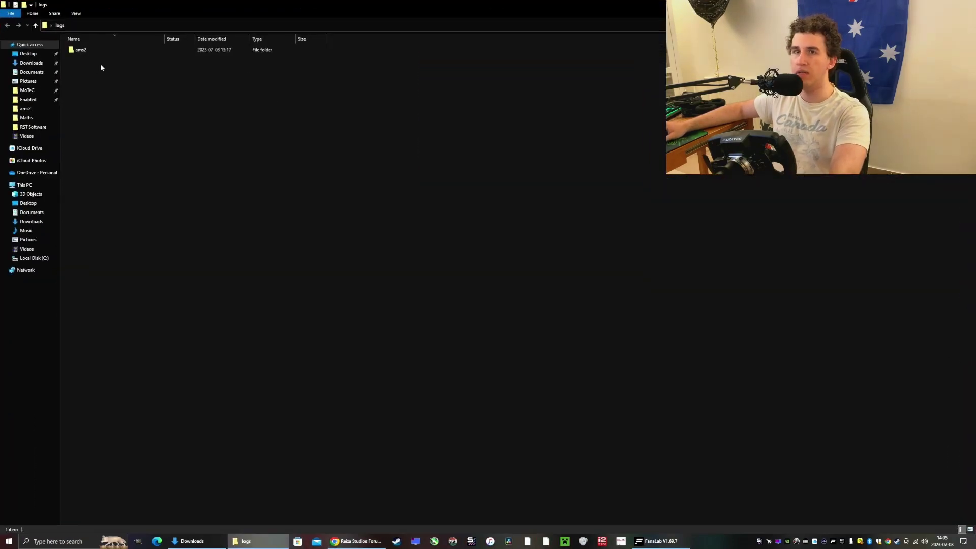
# Open the ams2 log folder and launch MoTeC i2 Pro, dismissing its start screen
pyautogui.doubleClick(94, 50)
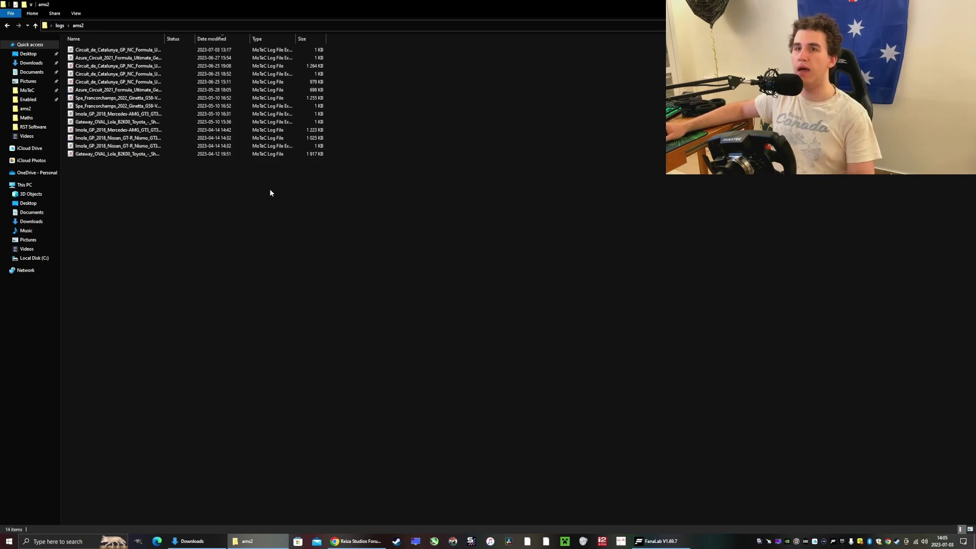
pyautogui.click(605, 543)
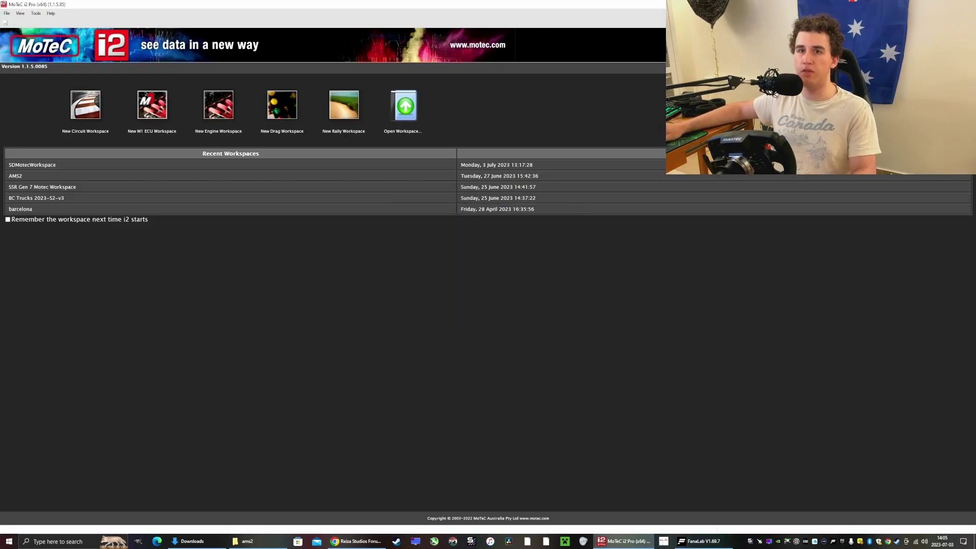
pyautogui.hotkey('alt', 'F4')
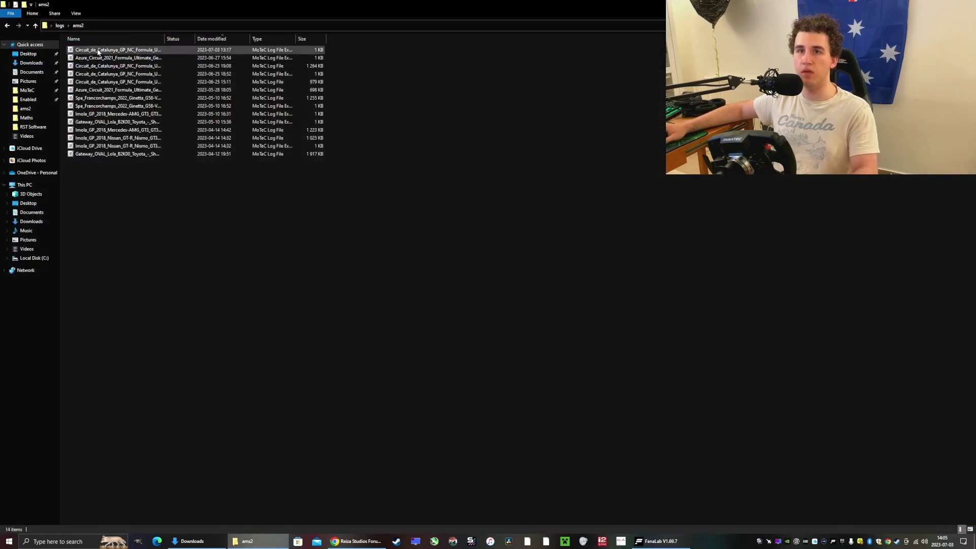
# Load the 2023-06-25 Catalunya log and view the 1: Driver Throttle graphs for lap 2
pyautogui.doubleClick(117, 66)
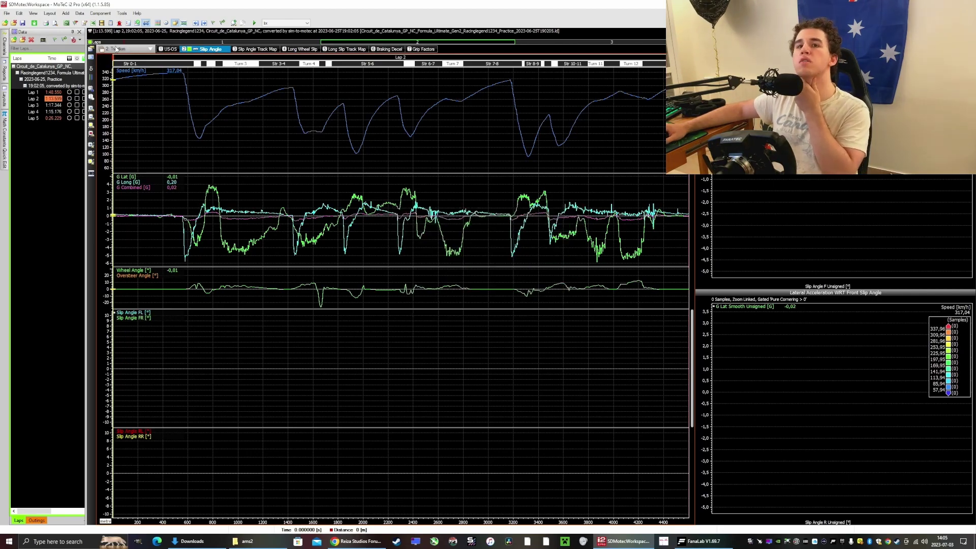
pyautogui.click(116, 49)
pyautogui.click(127, 56)
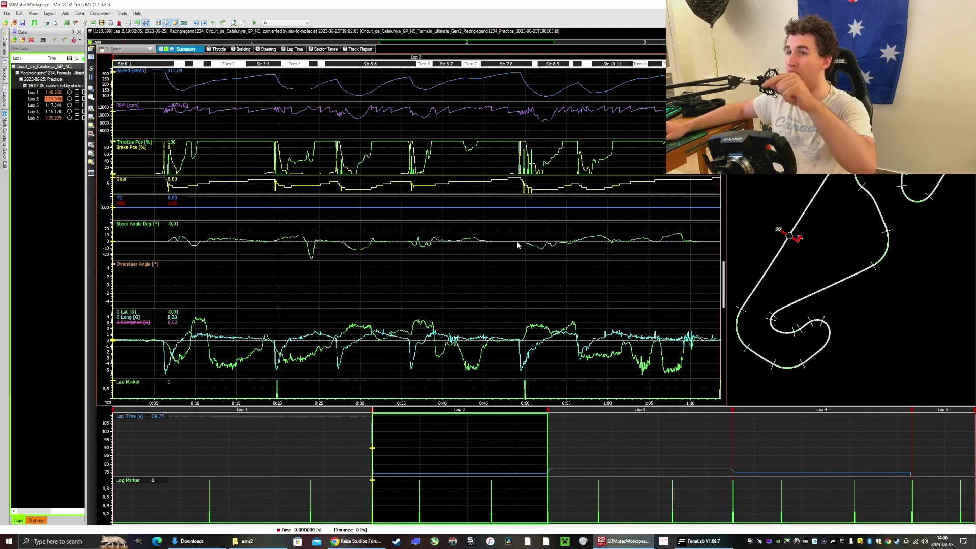
pyautogui.click(224, 49)
pyautogui.moveTo(192, 92); pyautogui.dragTo(263, 94)
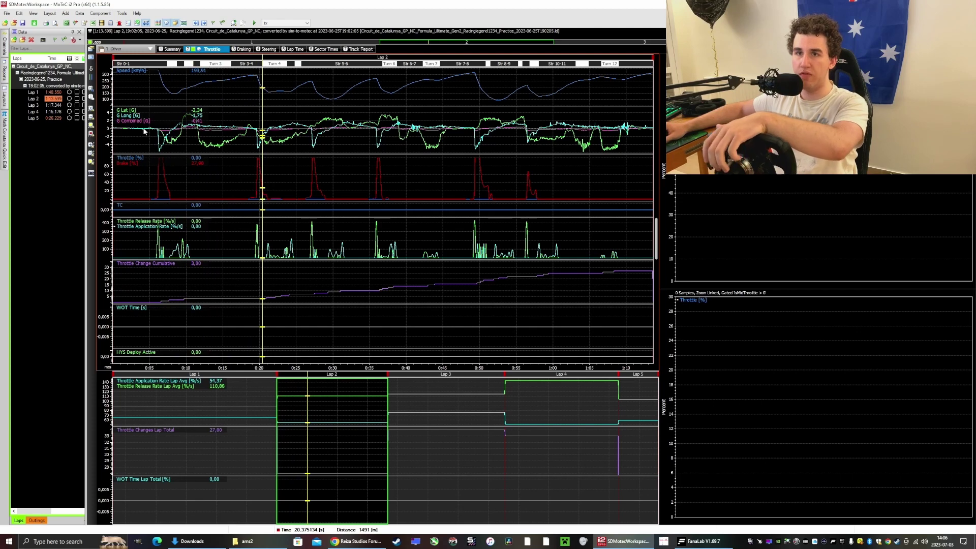
# Scrub the throttle traces around the 19–20 s mark, then switch to the Braking worksheet
pyautogui.click(245, 184)
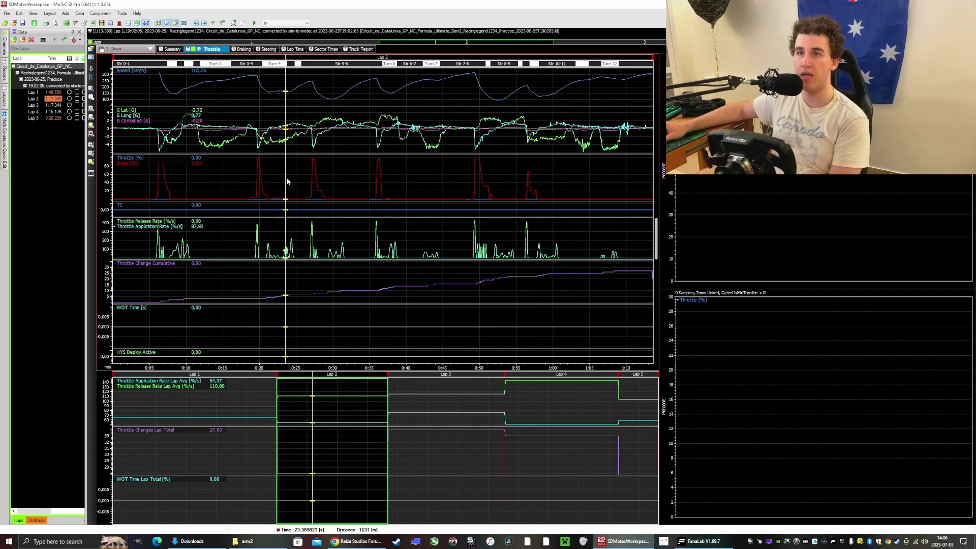
pyautogui.moveTo(246, 185); pyautogui.dragTo(158, 213)
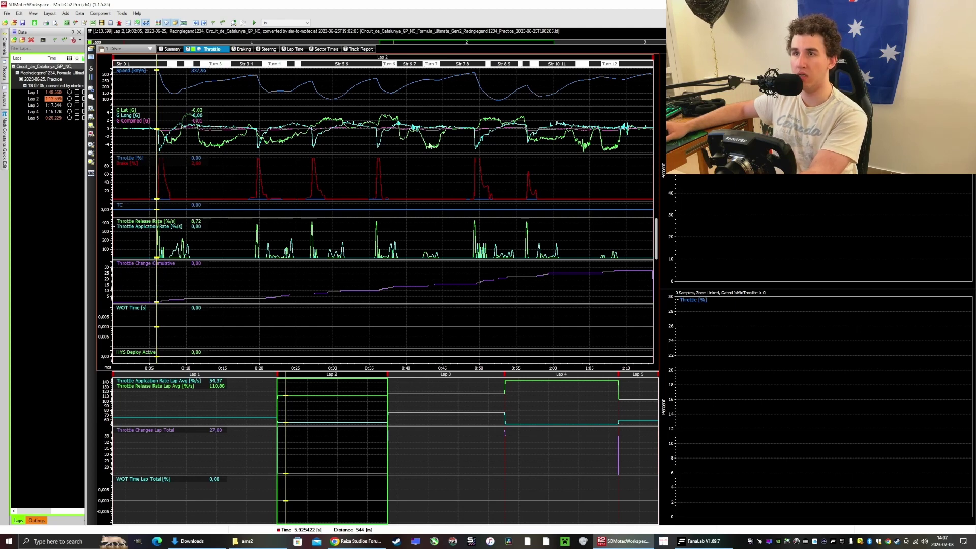
pyautogui.moveTo(214, 144); pyautogui.dragTo(271, 145)
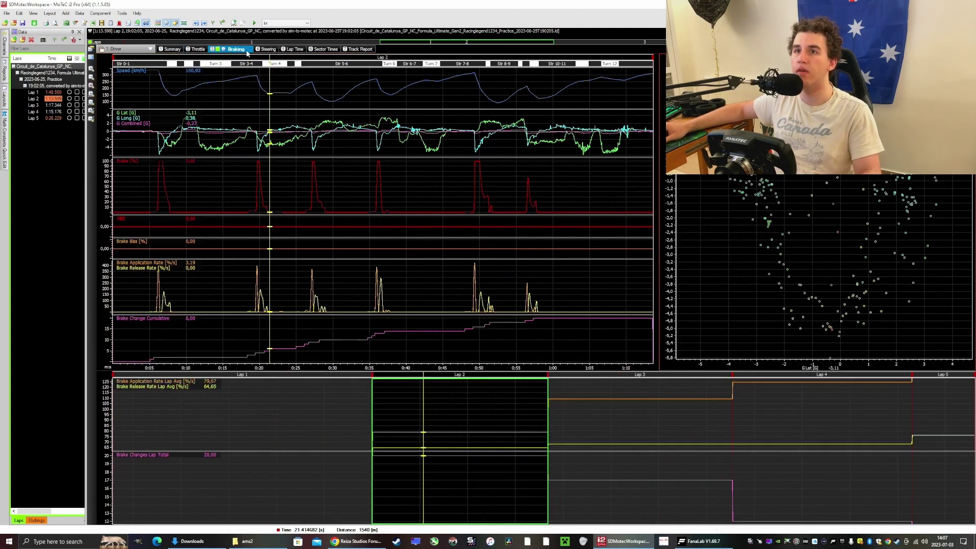
pyautogui.click(246, 50)
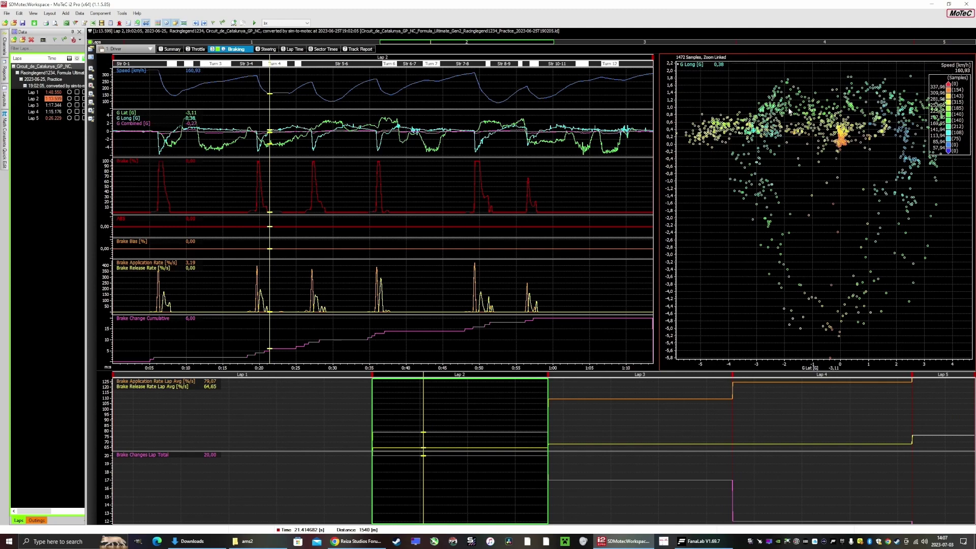
# Scrub across the G-G scatter plot, then switch to the Steering worksheet
pyautogui.moveTo(789, 111); pyautogui.dragTo(834, 342)
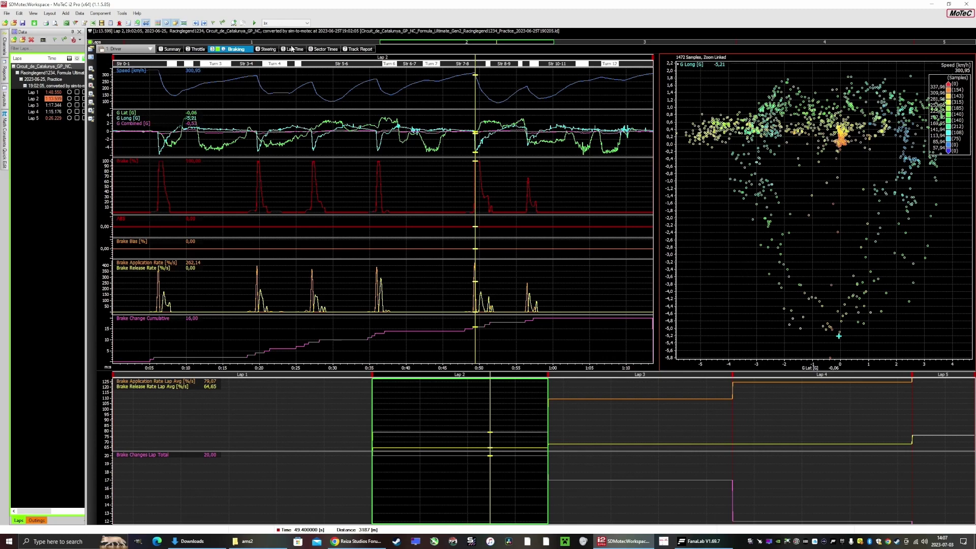
pyautogui.click(270, 50)
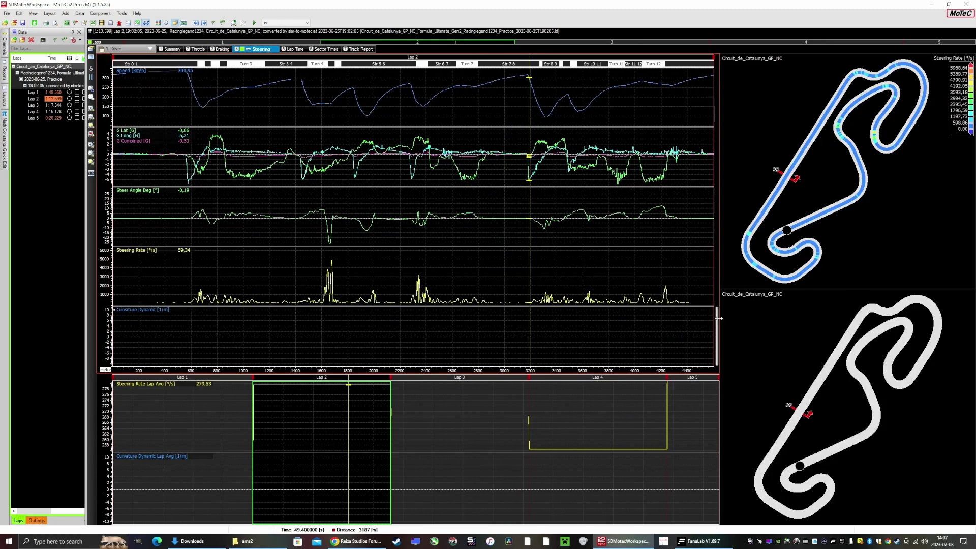
# Browse the 2: Traction worksheets (US-OS, slip angle, long slip, braking), then switch to 3: Suspension
pyautogui.click(122, 49)
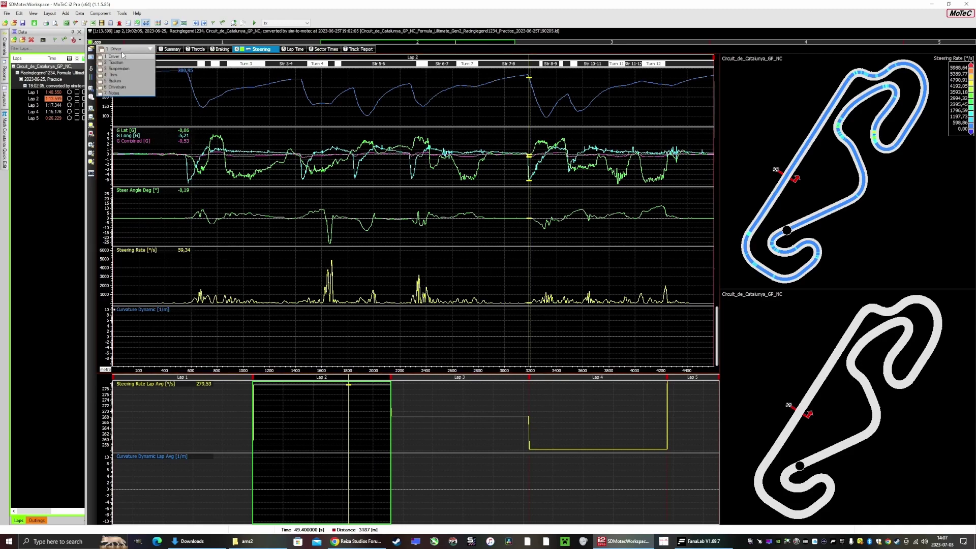
pyautogui.click(126, 63)
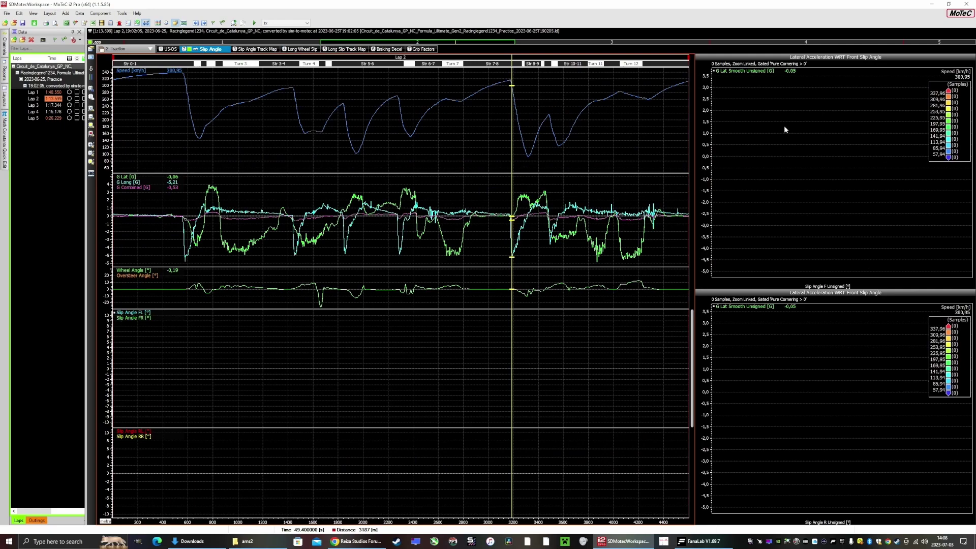
pyautogui.click(173, 50)
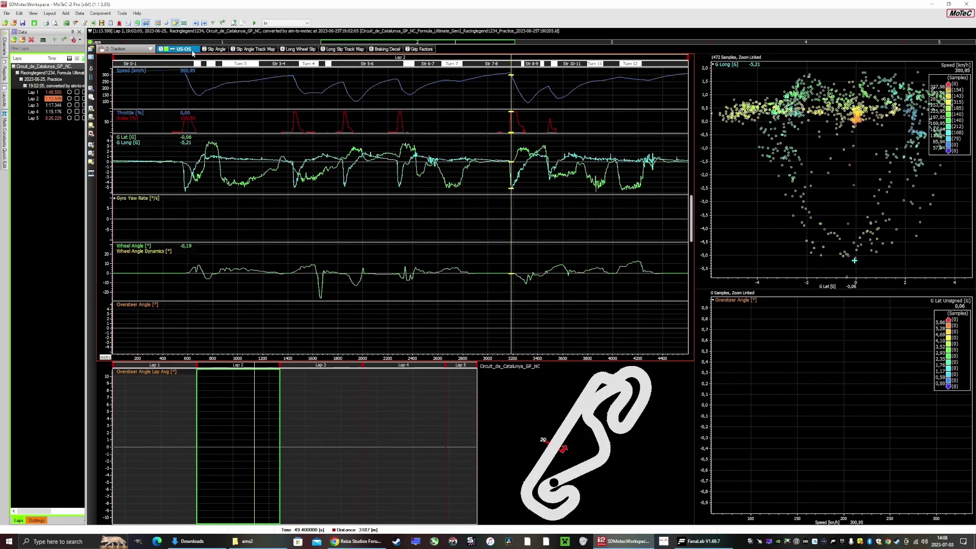
pyautogui.click(239, 50)
pyautogui.click(295, 50)
pyautogui.click(323, 50)
pyautogui.click(398, 50)
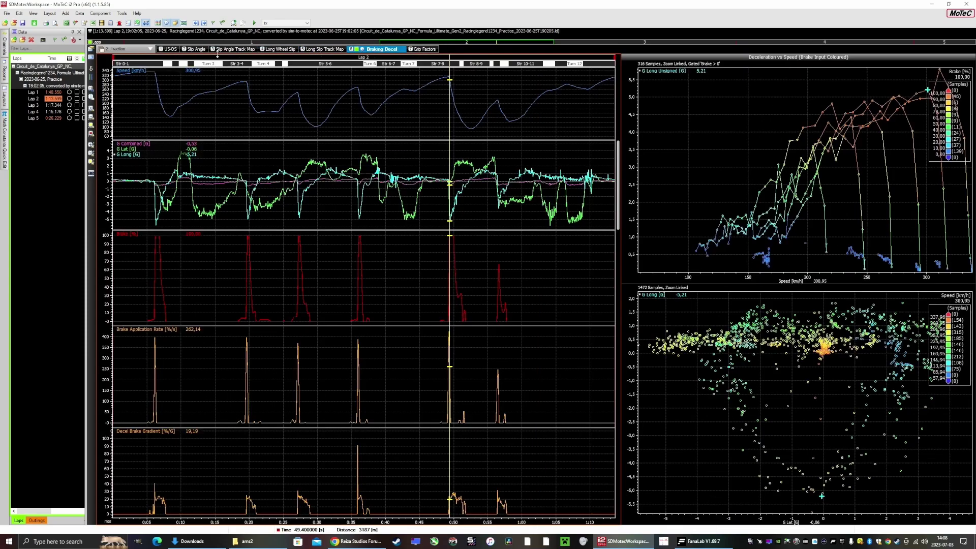
pyautogui.click(127, 49)
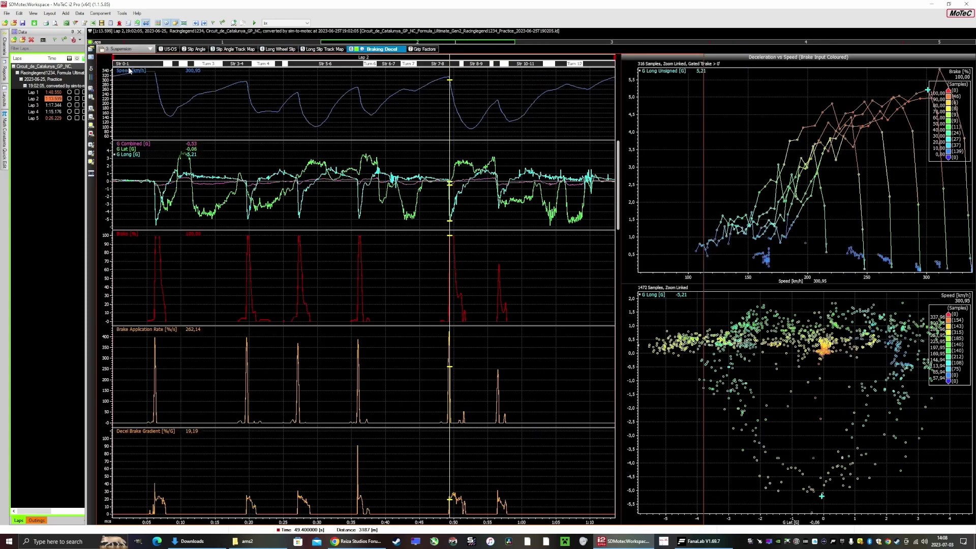
pyautogui.click(130, 71)
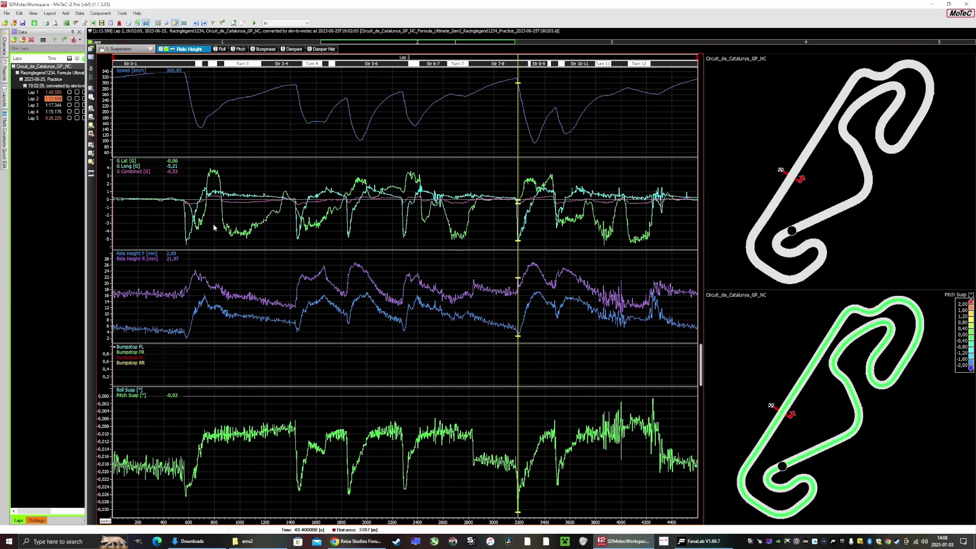
pyautogui.moveTo(155, 308)
pyautogui.mouseDown()
pyautogui.moveTo(142, 308)
pyautogui.moveTo(191, 308)
pyautogui.moveTo(148, 313)
pyautogui.mouseUp()
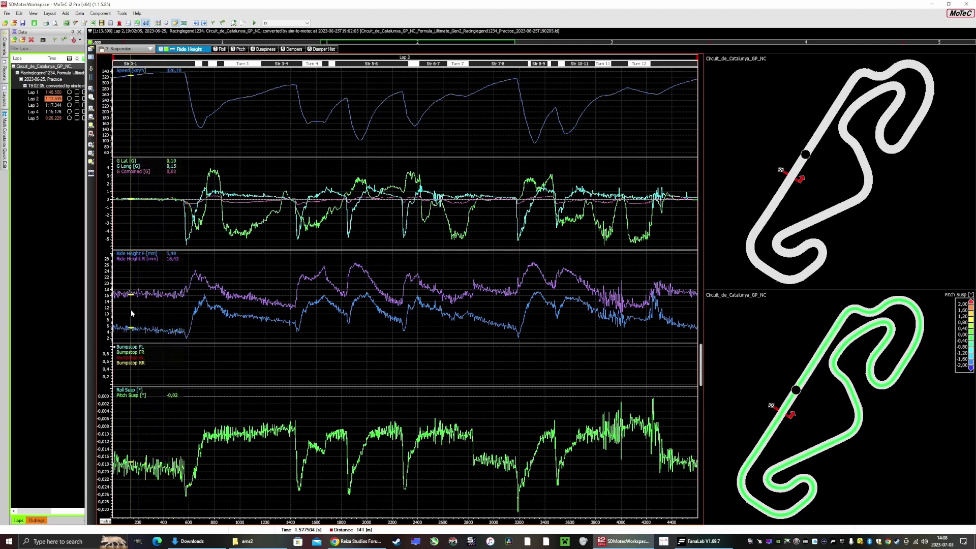
pyautogui.moveTo(132, 314); pyautogui.dragTo(181, 311)
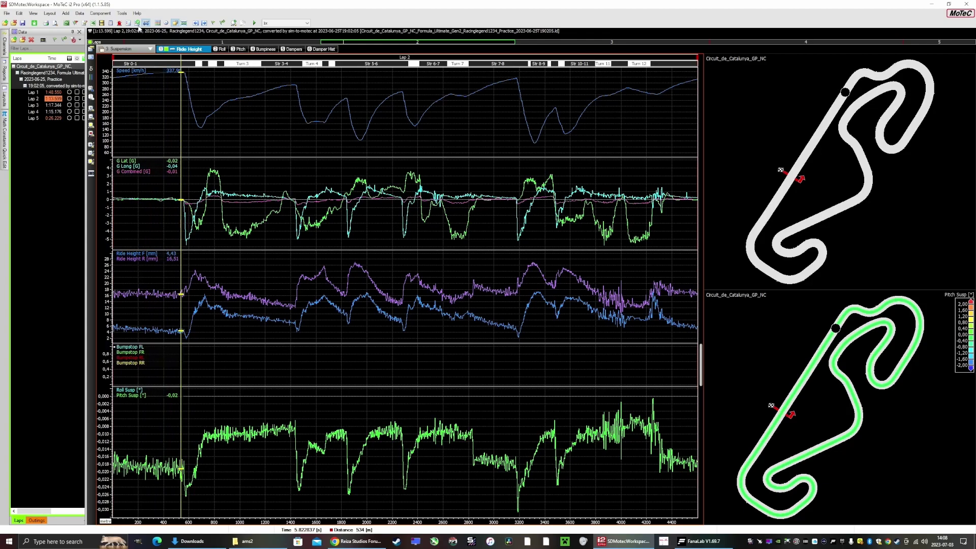
pyautogui.click(94, 23)
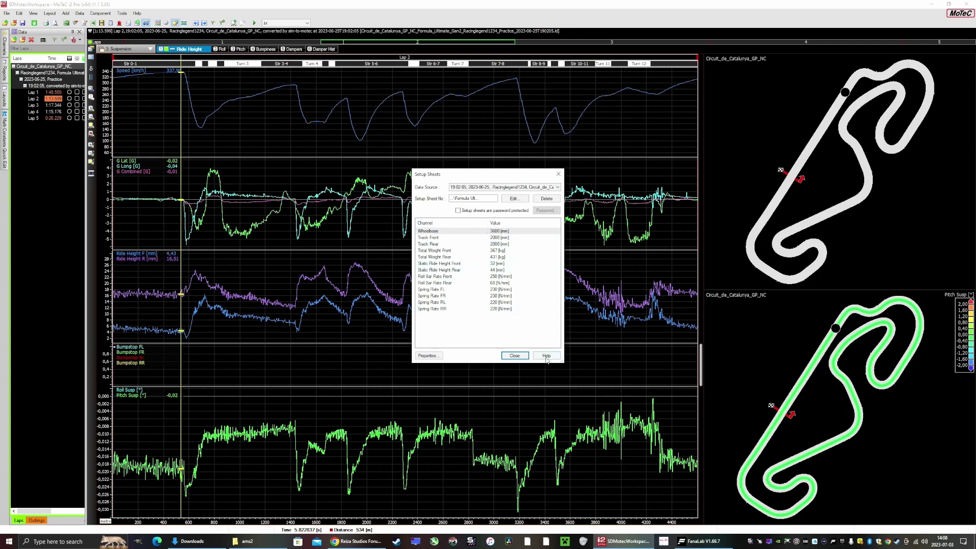
pyautogui.click(514, 356)
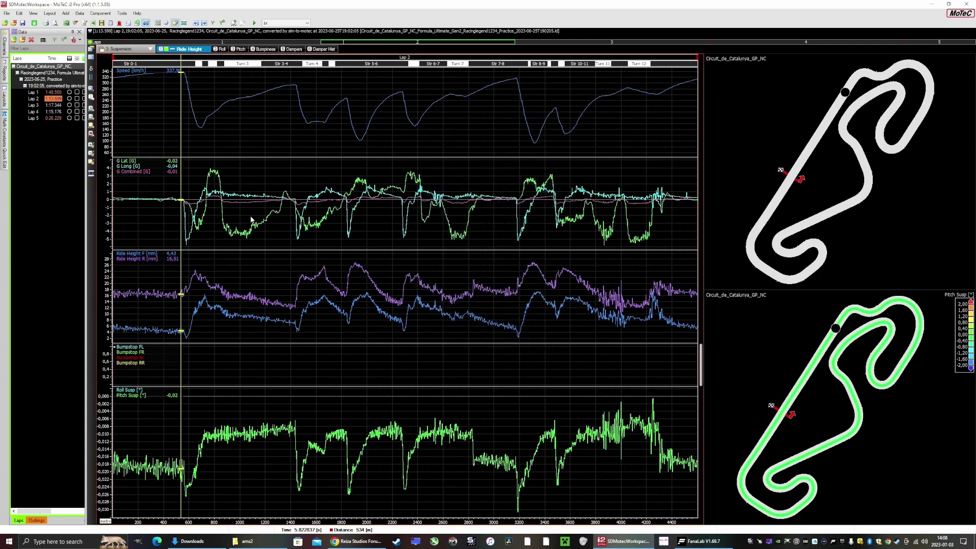
pyautogui.moveTo(179, 315); pyautogui.dragTo(184, 316)
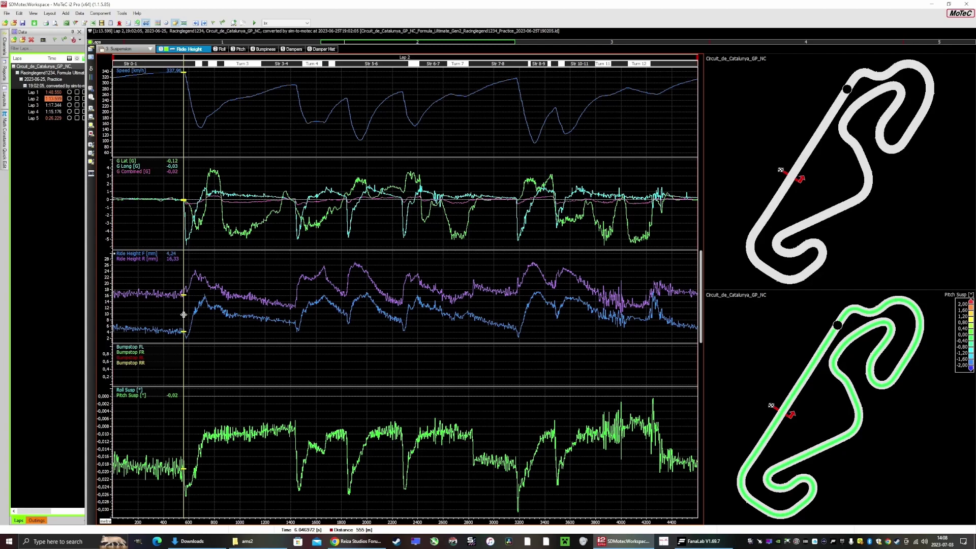
pyautogui.moveTo(184, 314); pyautogui.dragTo(158, 309)
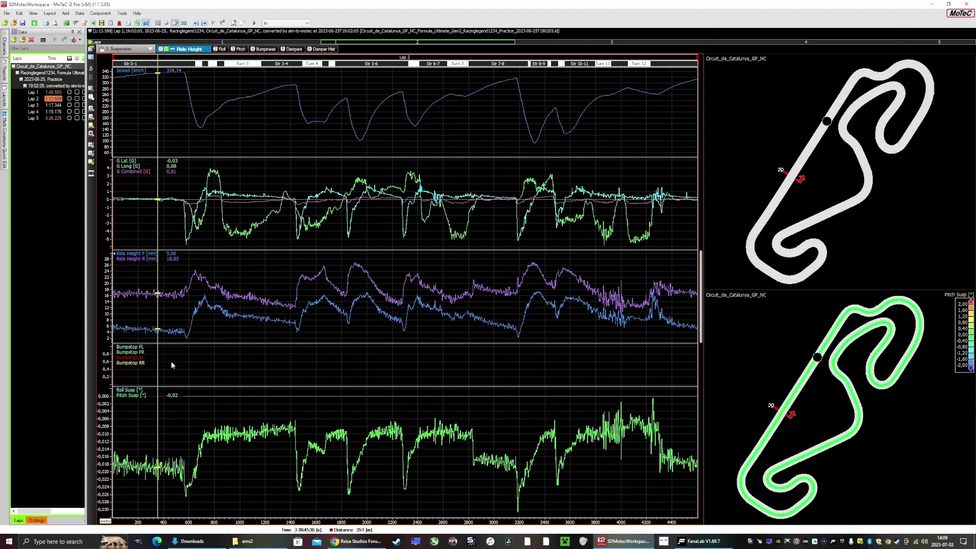
# Check the Roll and Bumpiness worksheets, moving the car marker toward turn 1, then open Pitch
pyautogui.click(225, 49)
pyautogui.click(257, 49)
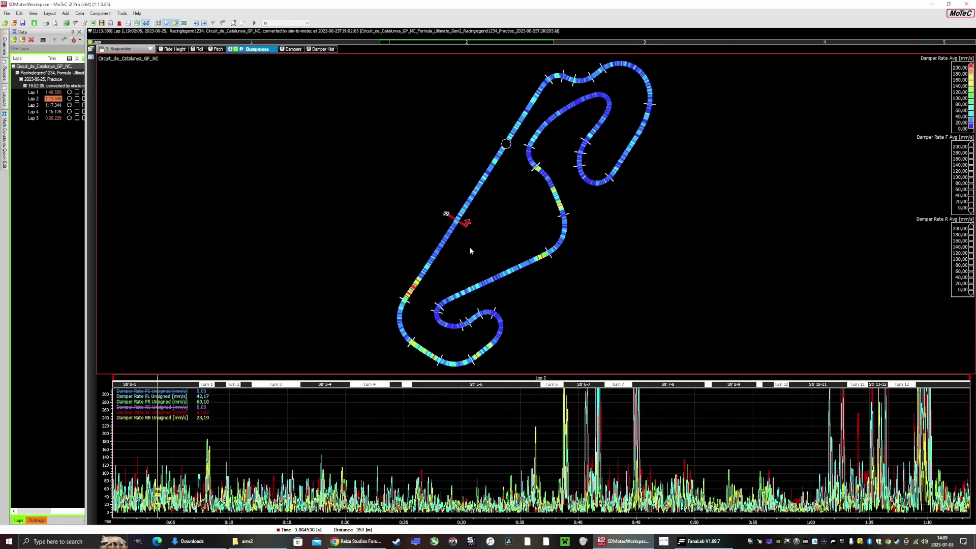
pyautogui.moveTo(467, 205)
pyautogui.mouseDown()
pyautogui.moveTo(474, 198)
pyautogui.moveTo(454, 219)
pyautogui.moveTo(547, 83)
pyautogui.moveTo(620, 69)
pyautogui.moveTo(647, 99)
pyautogui.moveTo(602, 192)
pyautogui.moveTo(593, 124)
pyautogui.moveTo(529, 148)
pyautogui.moveTo(563, 231)
pyautogui.moveTo(548, 253)
pyautogui.moveTo(564, 226)
pyautogui.moveTo(559, 204)
pyautogui.moveTo(558, 235)
pyautogui.moveTo(442, 310)
pyautogui.moveTo(490, 358)
pyautogui.moveTo(431, 363)
pyautogui.moveTo(442, 369)
pyautogui.moveTo(372, 310)
pyautogui.moveTo(432, 246)
pyautogui.mouseUp()
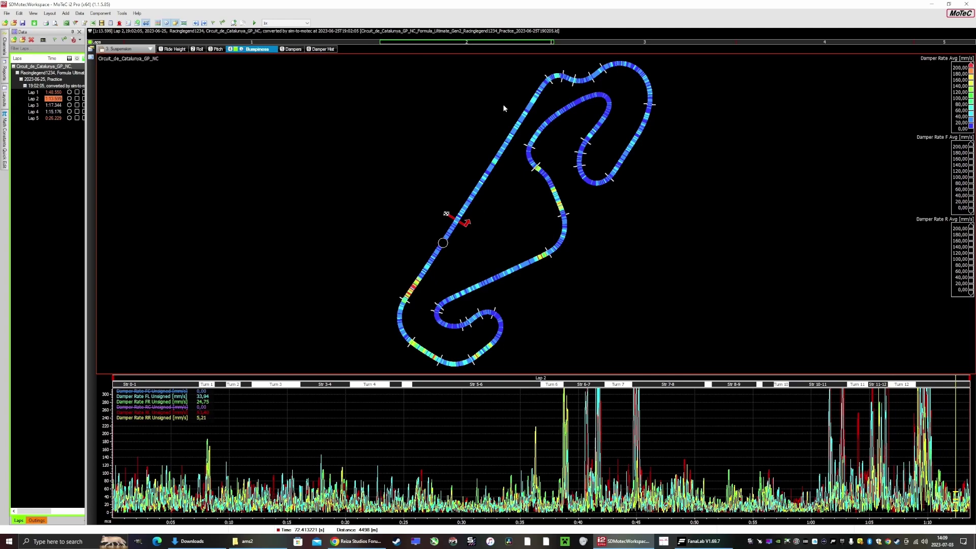
pyautogui.moveTo(535, 101)
pyautogui.mouseDown()
pyautogui.moveTo(515, 135)
pyautogui.moveTo(543, 87)
pyautogui.mouseUp()
pyautogui.click(218, 48)
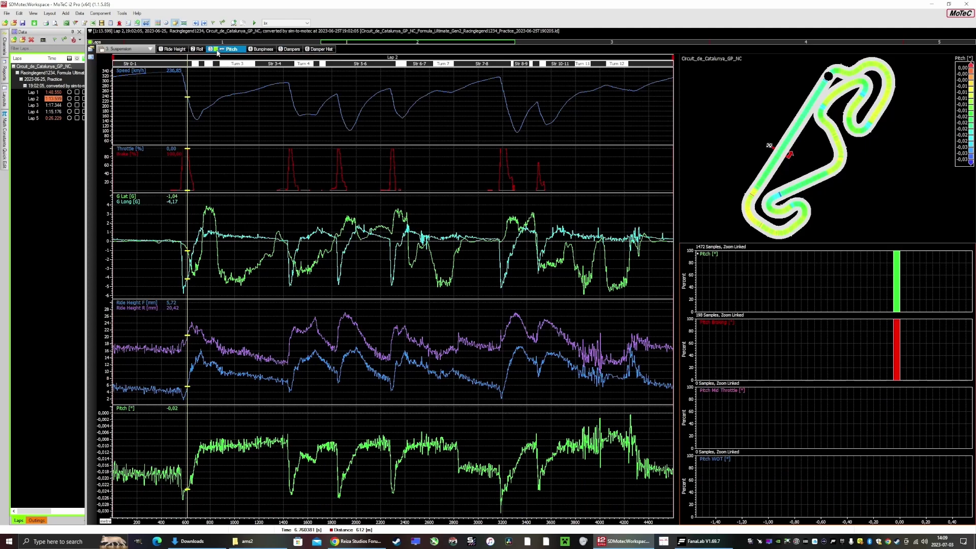
# Switch to the Roll worksheet showing roll traces, roll ratio and roll-gradient scatter plots
pyautogui.click(200, 50)
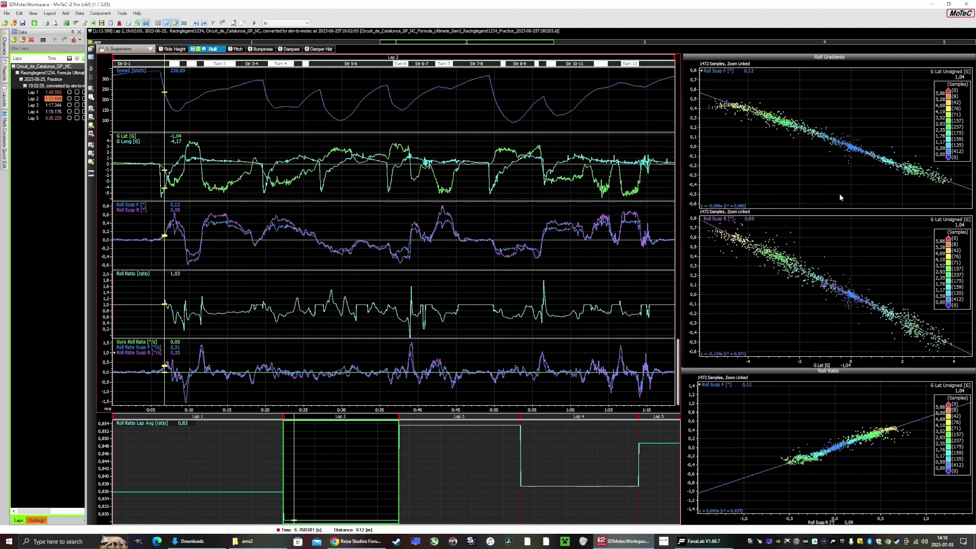
# Step through laps 3 and 4, widen the range to laps 1–4, then zoom to lap 4
pyautogui.click(655, 42)
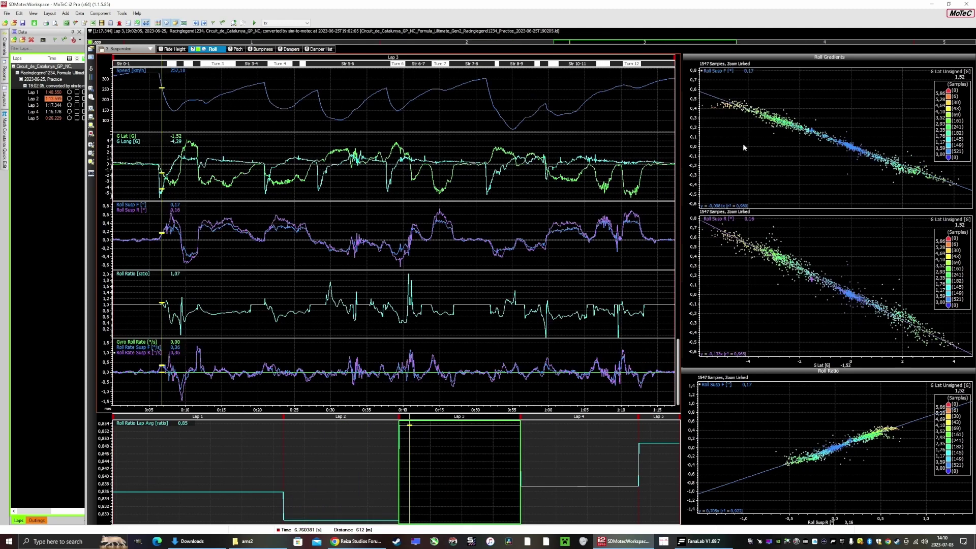
pyautogui.click(786, 41)
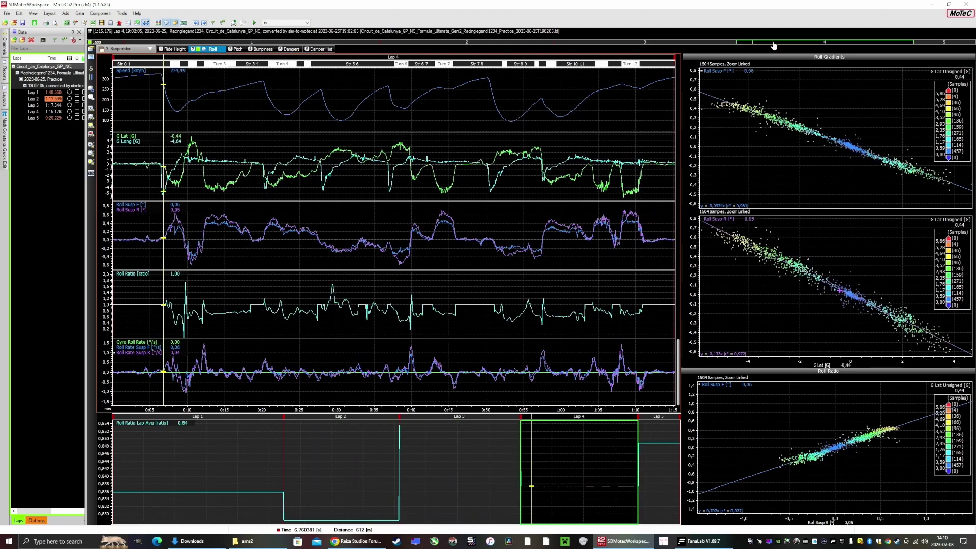
pyautogui.moveTo(736, 42); pyautogui.dragTo(120, 51)
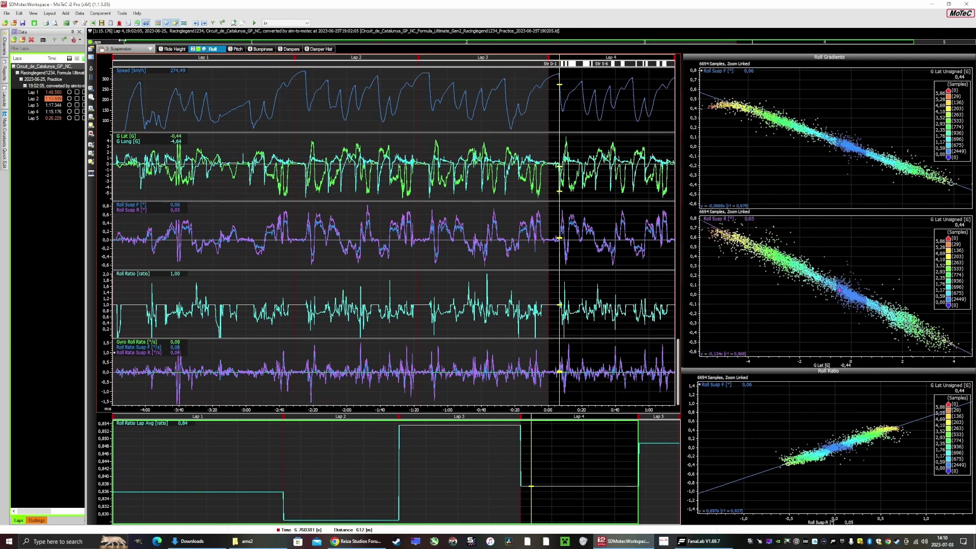
pyautogui.click(819, 44)
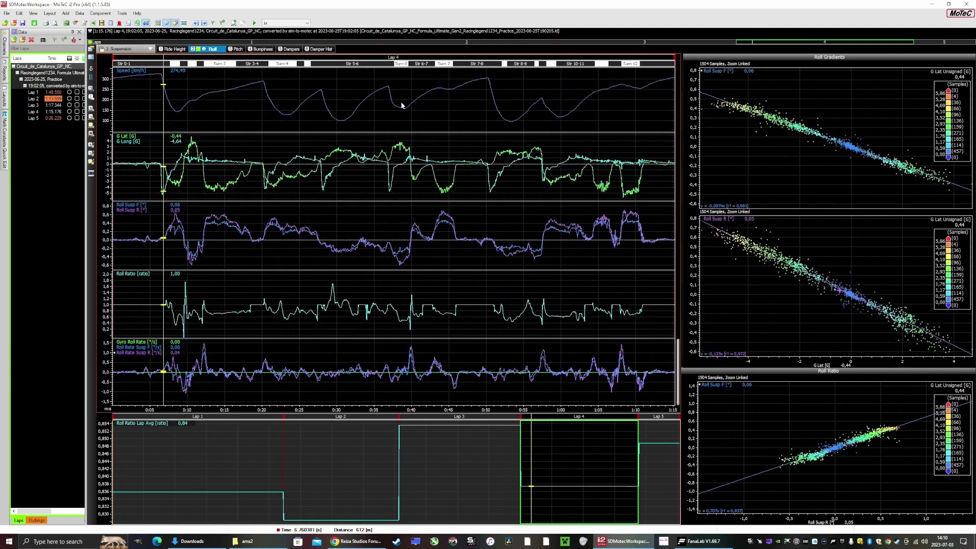